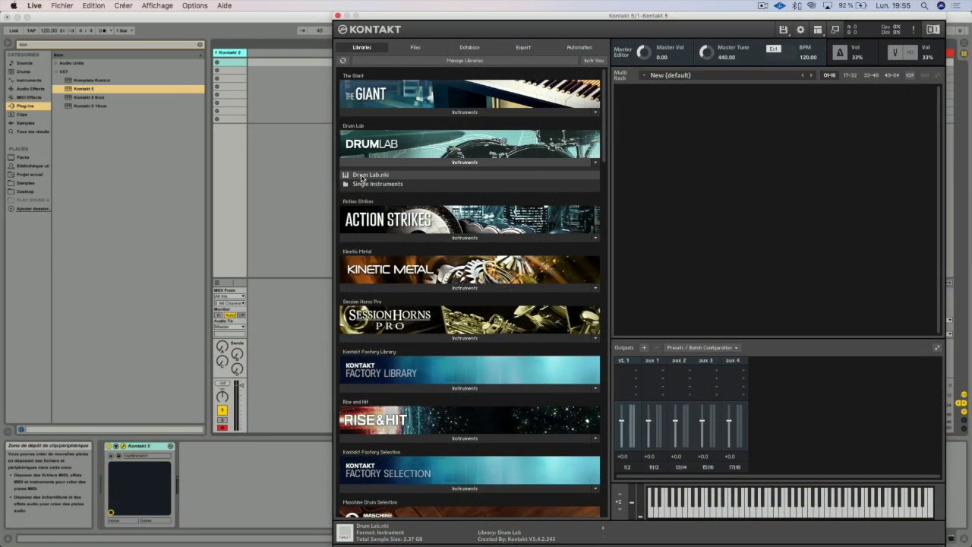
Load the Drum Lab instrument into the rack and show the kick's source settings
{"action": "double_click", "coordinate": [362, 175]}
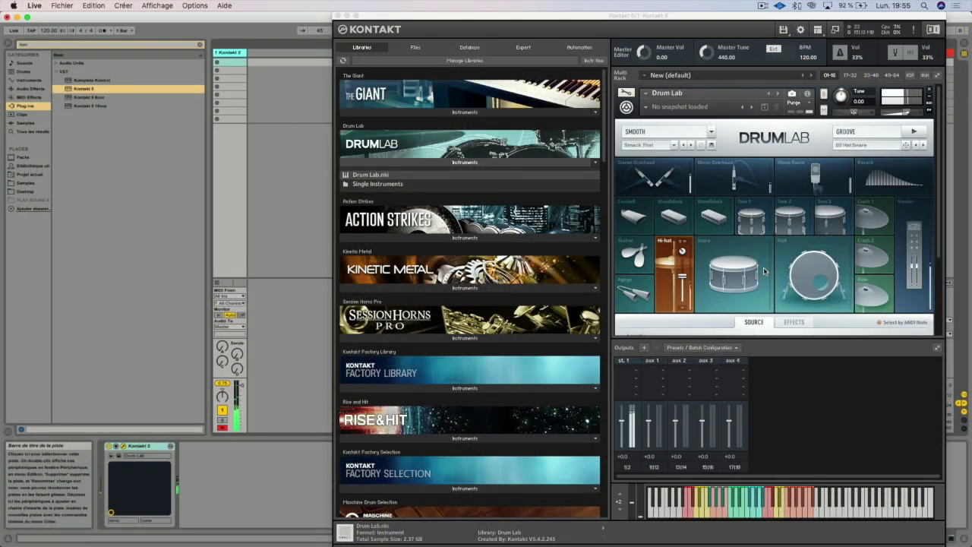
{"action": "left_click", "coordinate": [809, 270]}
{"action": "scroll", "coordinate": [774, 275], "scroll_direction": "down", "scroll_amount": 2}
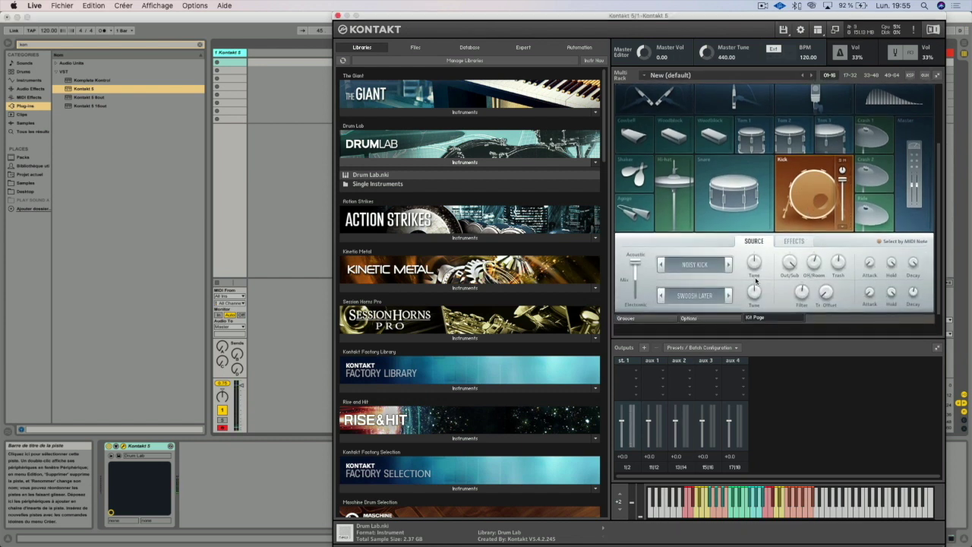
Look through the list of available libraries and audition the kick in the Drum Lab kit
{"action": "scroll", "coordinate": [563, 306], "scroll_direction": "down", "scroll_amount": 20}
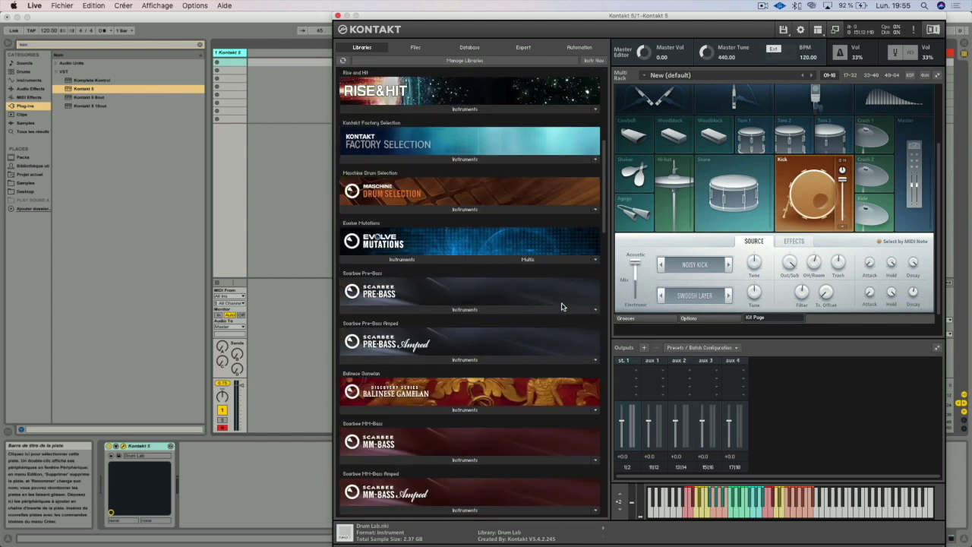
{"action": "scroll", "coordinate": [563, 306], "scroll_direction": "down", "scroll_amount": 15}
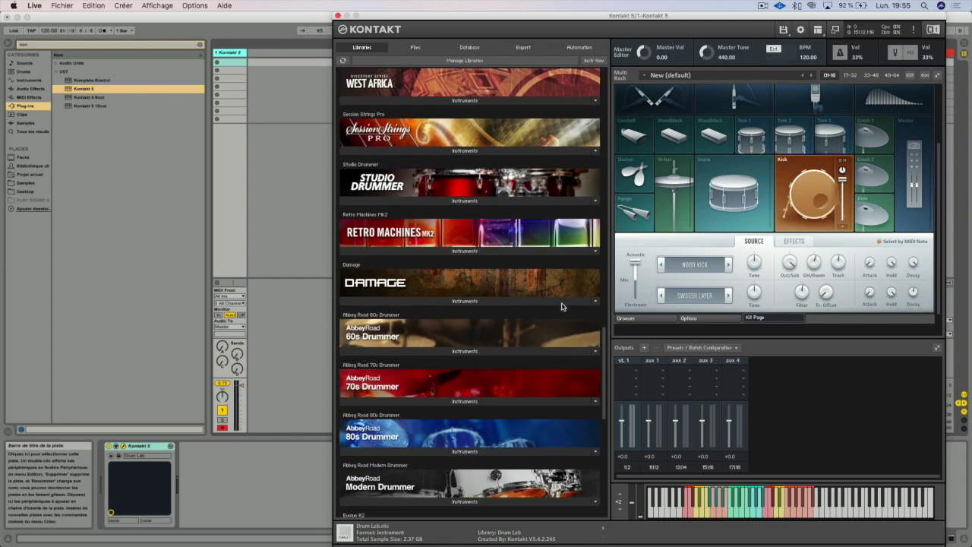
{"action": "scroll", "coordinate": [562, 306], "scroll_direction": "up", "scroll_amount": 8}
{"action": "scroll", "coordinate": [561, 306], "scroll_direction": "up", "scroll_amount": 6}
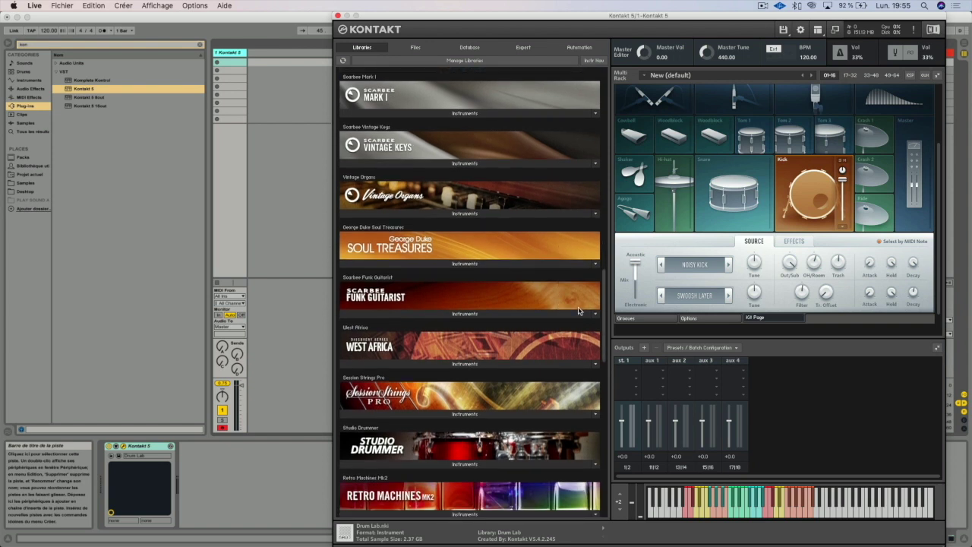
{"action": "scroll", "coordinate": [668, 183], "scroll_direction": "up", "scroll_amount": 3}
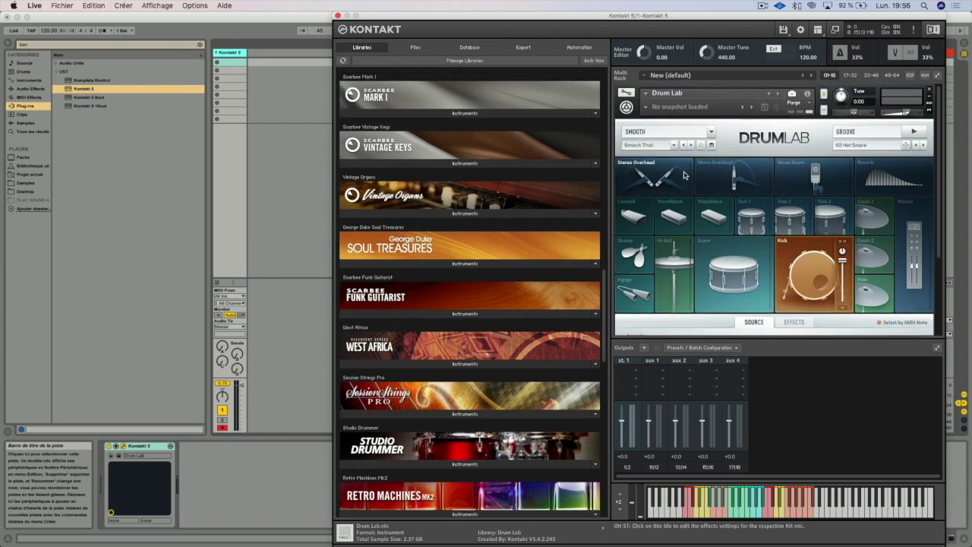
{"action": "scroll", "coordinate": [684, 175], "scroll_direction": "down", "scroll_amount": 3}
{"action": "left_click", "coordinate": [817, 213]}
{"action": "left_click", "coordinate": [811, 214]}
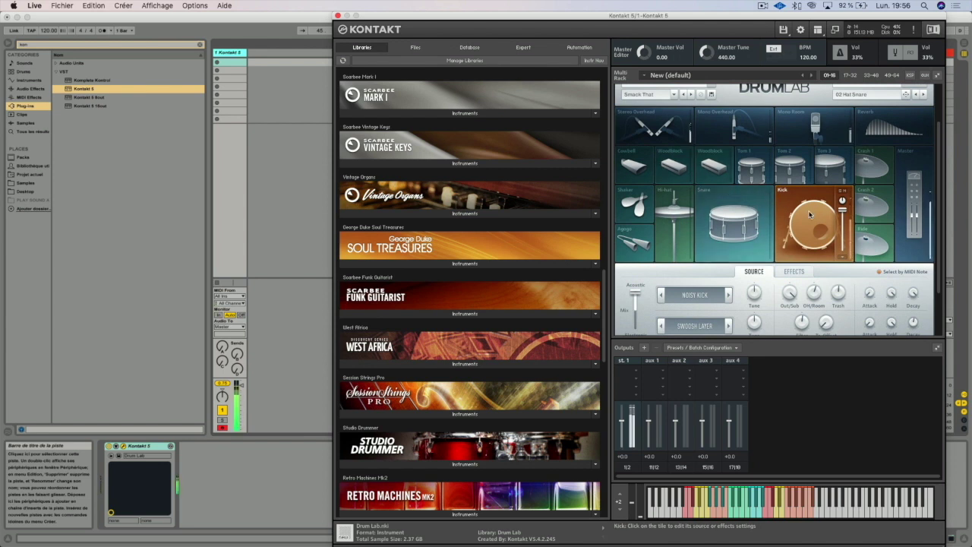
Create a MIDI clip in the first slot of the Kontakt track and add a B2 note on beat 1
{"action": "double_click", "coordinate": [228, 64]}
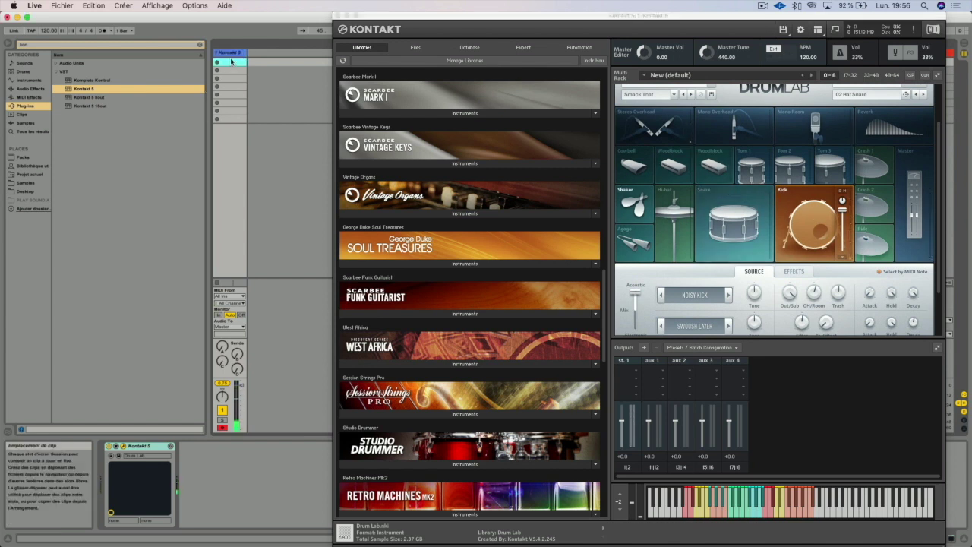
{"action": "left_click", "coordinate": [272, 346]}
{"action": "double_click", "coordinate": [231, 340]}
{"action": "double_click", "coordinate": [230, 297]}
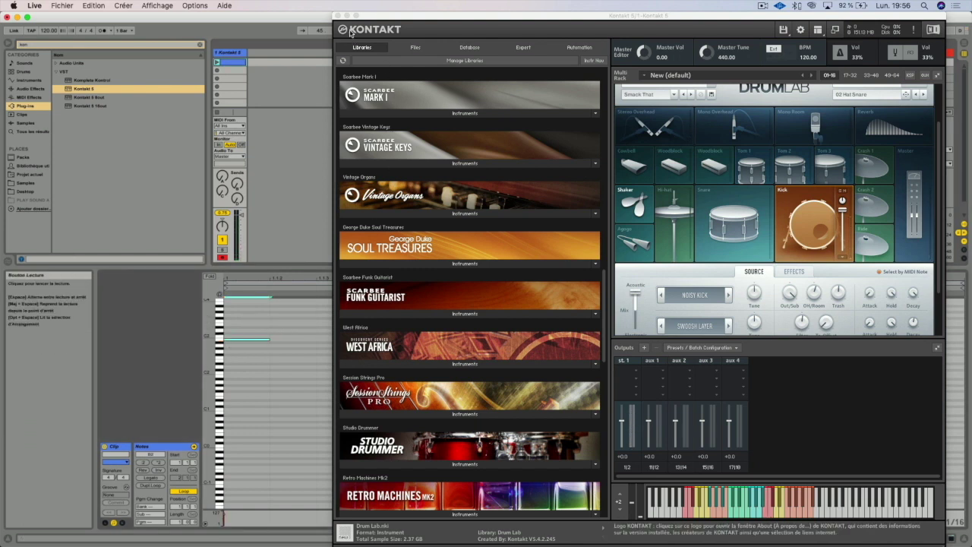
Uncover the note editor, duplicate the B2 kick note onto beats 2, 3 and 4, and start playback
{"action": "left_click_drag", "start_coordinate": [351, 15], "coordinate": [182, 435]}
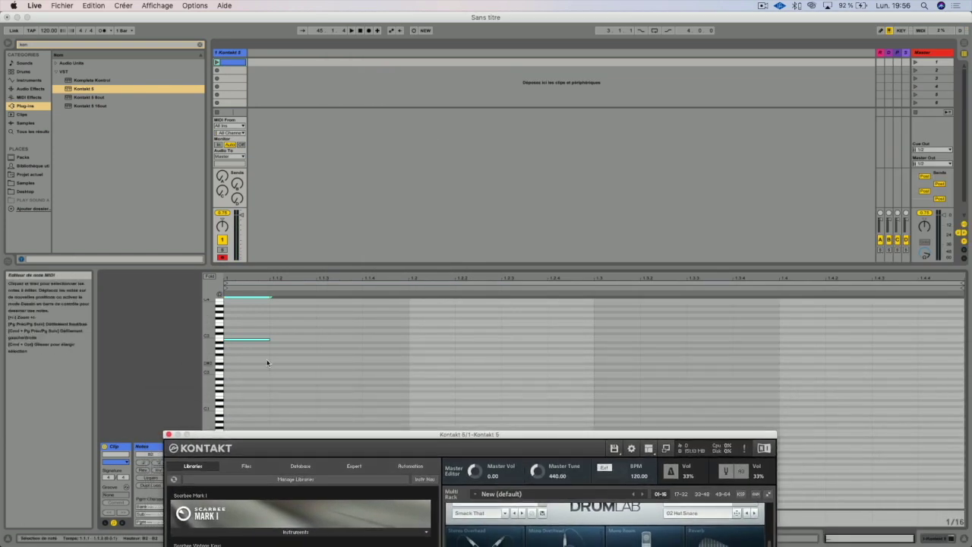
{"action": "left_click_drag", "start_coordinate": [401, 321], "coordinate": [235, 384]}
{"action": "key", "text": "super+d"}
{"action": "key", "text": "super+d"}
{"action": "key", "text": "super+d"}
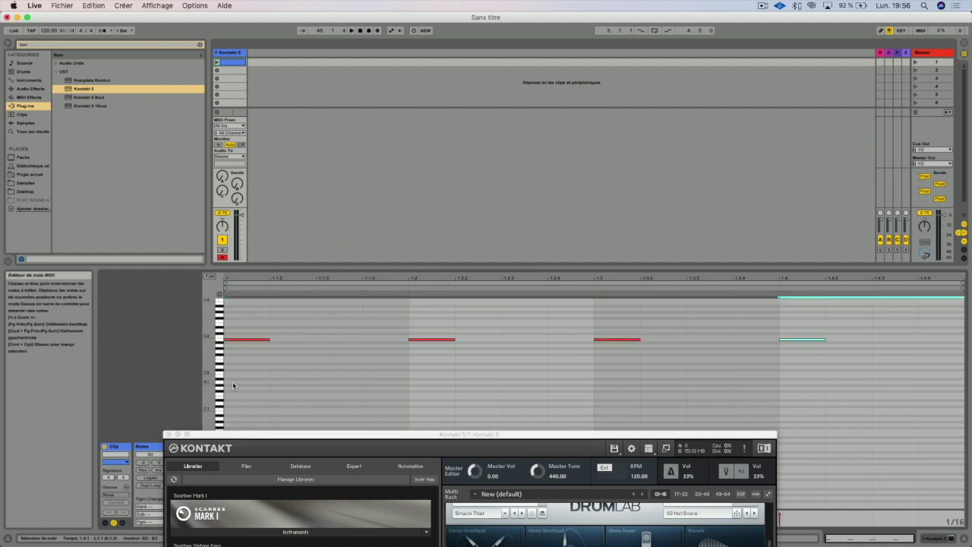
{"action": "key", "text": "space"}
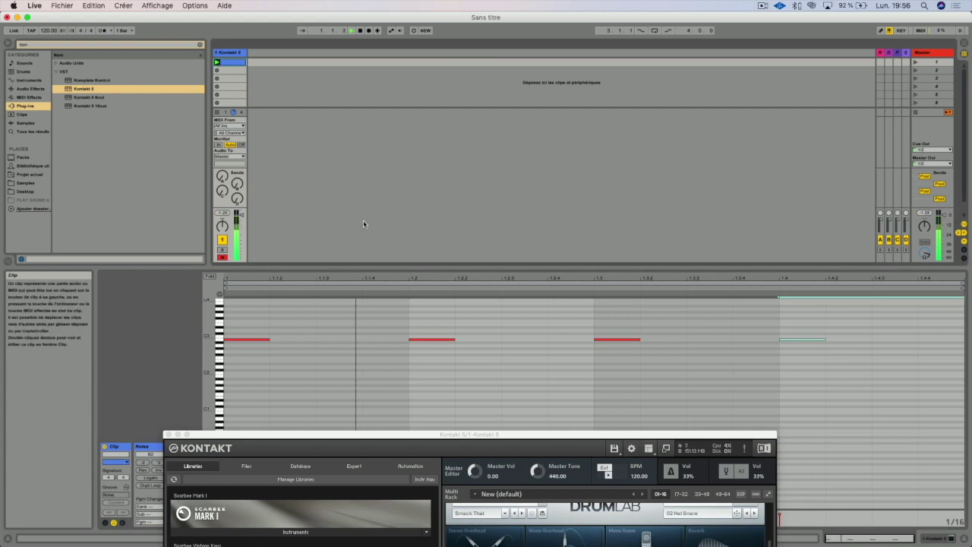
Switch the kick's acoustic sample to Close Kick and its electronic layer to Simple Layer
{"action": "left_click_drag", "start_coordinate": [427, 436], "coordinate": [530, 105]}
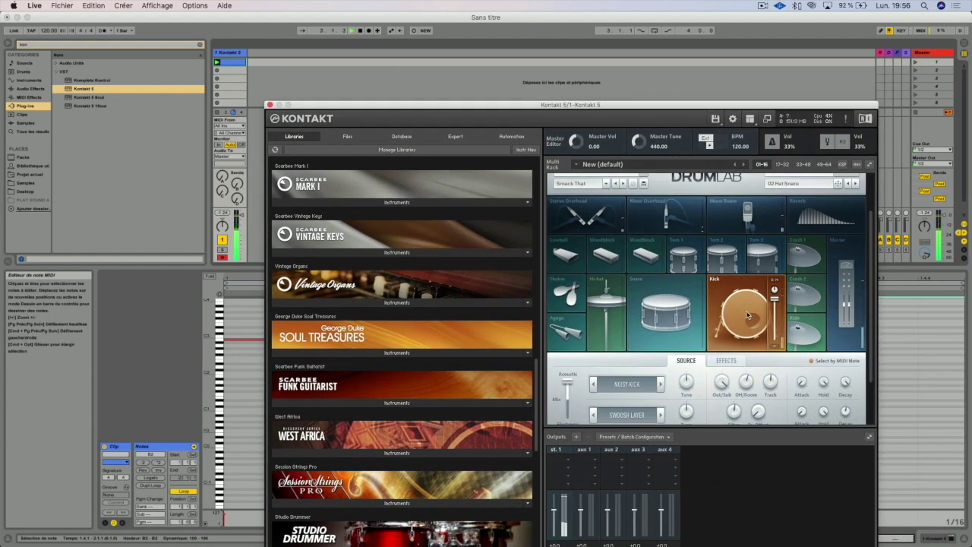
{"action": "scroll", "coordinate": [652, 389], "scroll_direction": "down", "scroll_amount": 2}
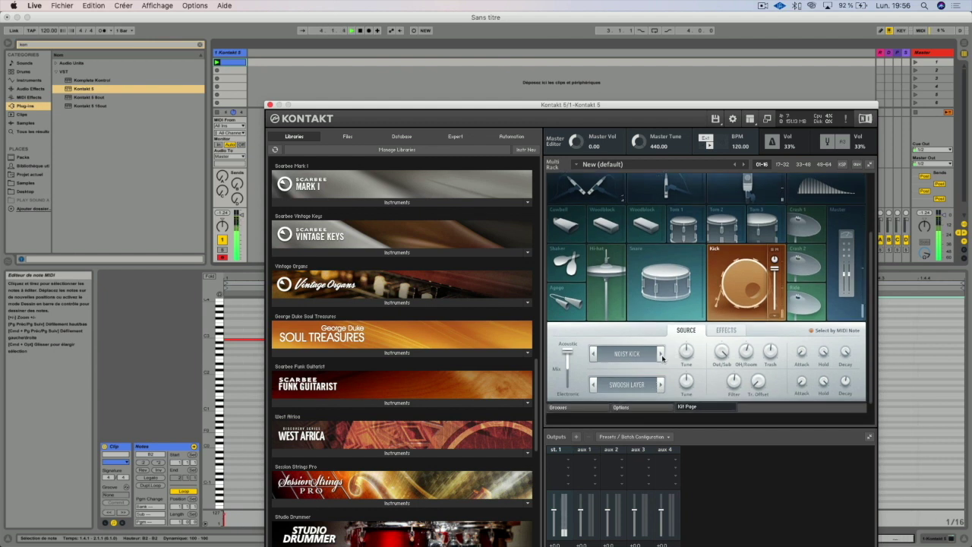
{"action": "left_click", "coordinate": [659, 354]}
{"action": "left_click", "coordinate": [660, 353]}
{"action": "left_click", "coordinate": [659, 354]}
{"action": "left_click", "coordinate": [659, 354]}
{"action": "left_click", "coordinate": [659, 385]}
{"action": "left_click", "coordinate": [659, 385]}
{"action": "left_click", "coordinate": [660, 357]}
{"action": "left_click", "coordinate": [660, 385]}
Try different acoustic/electronic mix positions and tunings for the kick's two layers
{"action": "left_click_drag", "start_coordinate": [569, 343], "coordinate": [566, 372]}
{"action": "mouse_move", "coordinate": [570, 368]}
{"action": "left_mouse_down"}
{"action": "mouse_move", "coordinate": [570, 359]}
{"action": "mouse_move", "coordinate": [569, 399]}
{"action": "mouse_move", "coordinate": [571, 371]}
{"action": "left_mouse_up"}
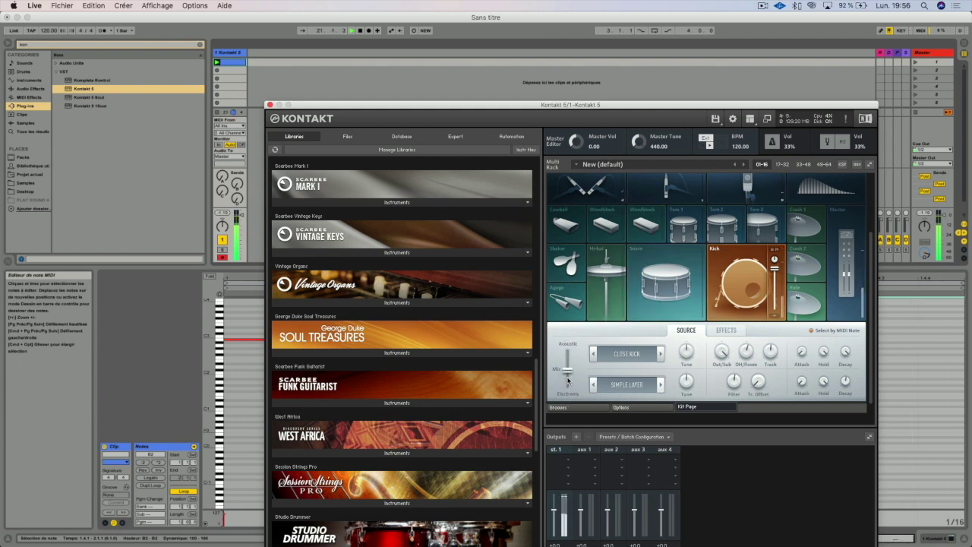
{"action": "left_click_drag", "start_coordinate": [567, 374], "coordinate": [573, 353]}
{"action": "left_click_drag", "start_coordinate": [685, 351], "coordinate": [689, 338]}
{"action": "left_click_drag", "start_coordinate": [687, 378], "coordinate": [712, 332]}
{"action": "left_click_drag", "start_coordinate": [681, 380], "coordinate": [683, 391]}
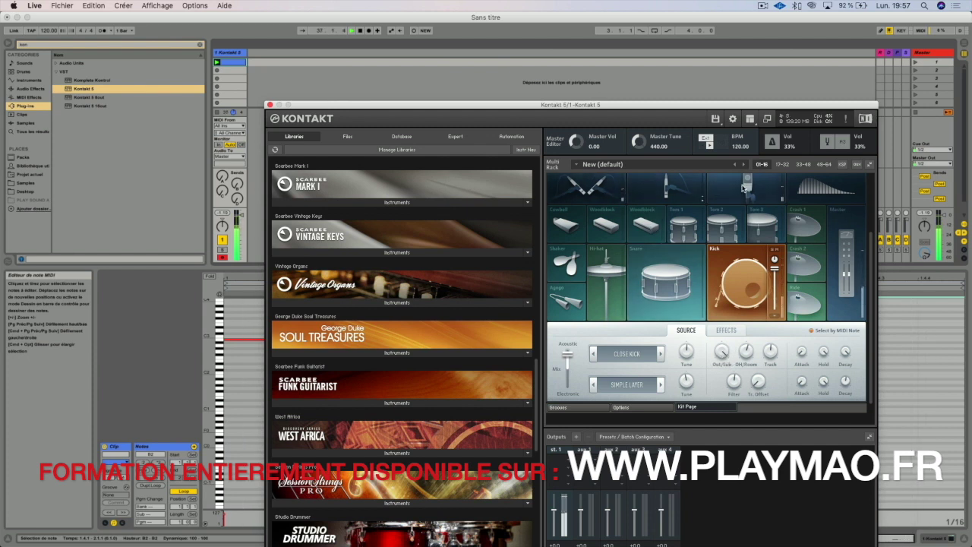
Show the overhead and Mono Room microphone effects, and set the Mono Room output routing to Master
{"action": "left_click", "coordinate": [742, 188]}
{"action": "left_click", "coordinate": [693, 188]}
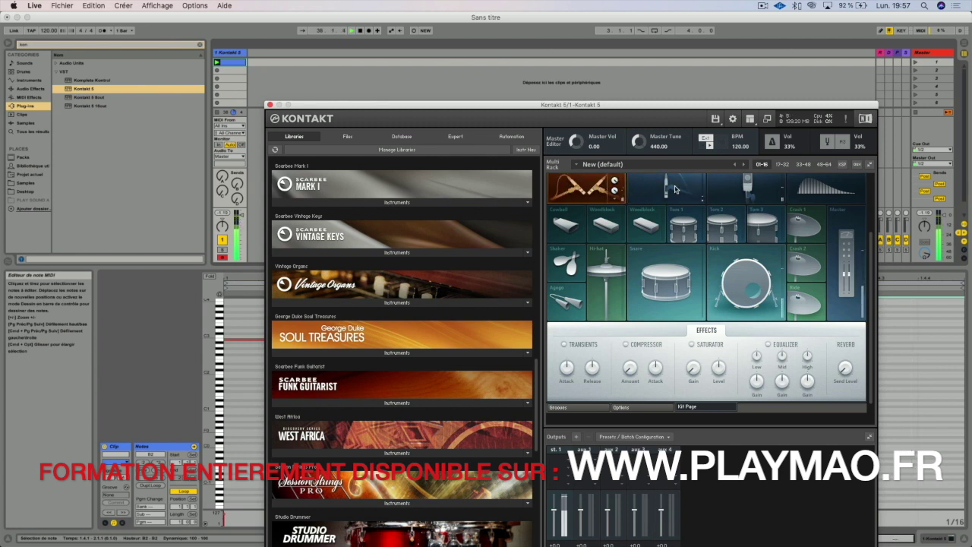
{"action": "left_click", "coordinate": [729, 188]}
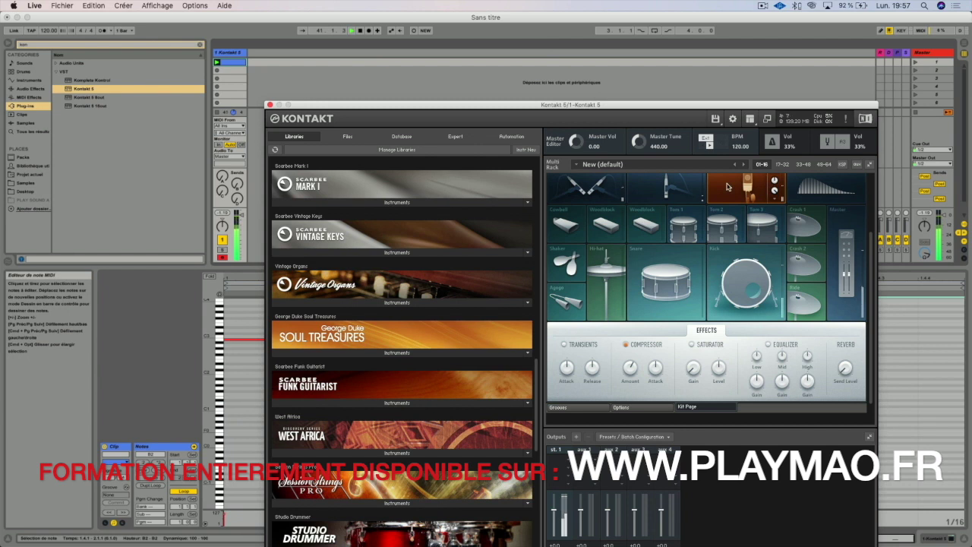
{"action": "scroll", "coordinate": [768, 188], "scroll_direction": "up", "scroll_amount": 1}
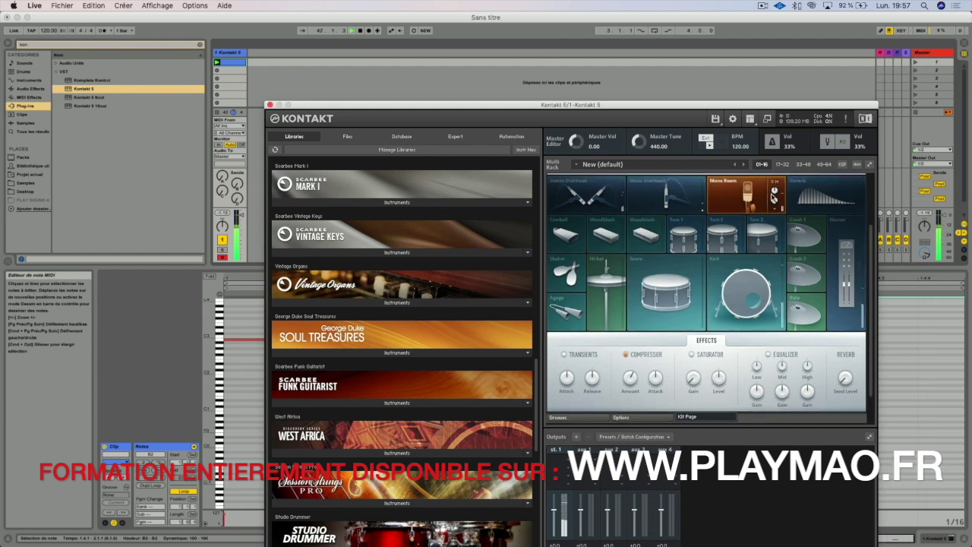
{"action": "left_click_drag", "start_coordinate": [774, 192], "coordinate": [773, 207]}
{"action": "left_click", "coordinate": [773, 207]}
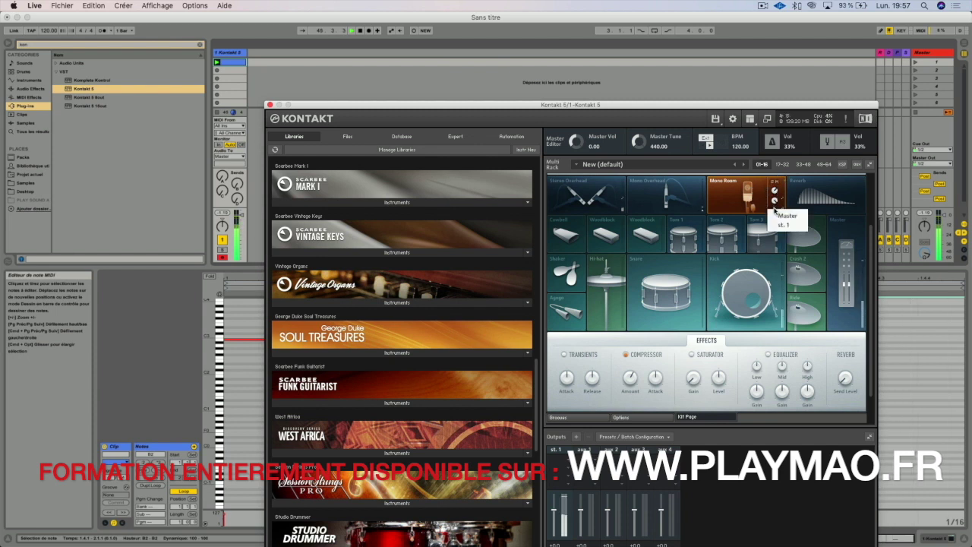
{"action": "left_click", "coordinate": [785, 216]}
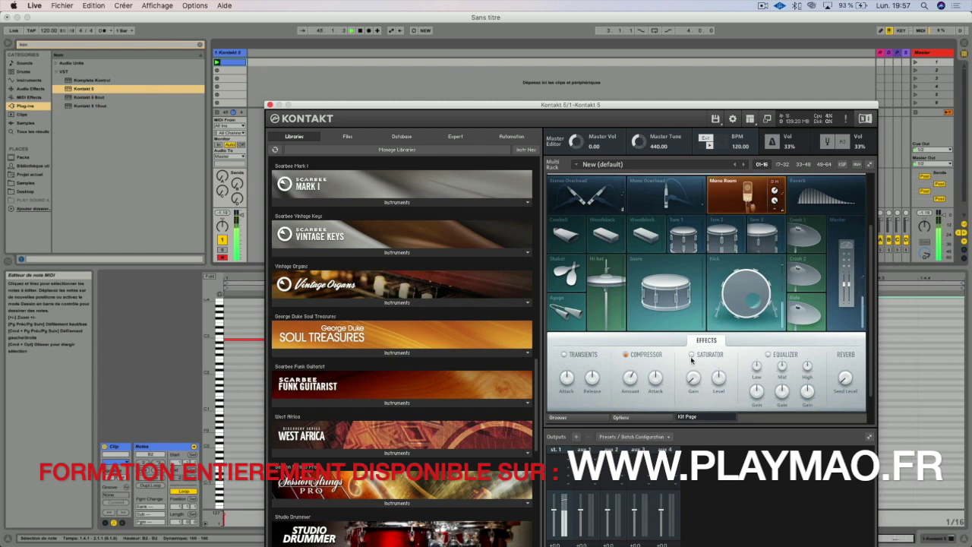
Examine the Mono Room effects and the Options and Grooves pages, and return to the Kit Page
{"action": "scroll", "coordinate": [692, 359], "scroll_direction": "down", "scroll_amount": 1}
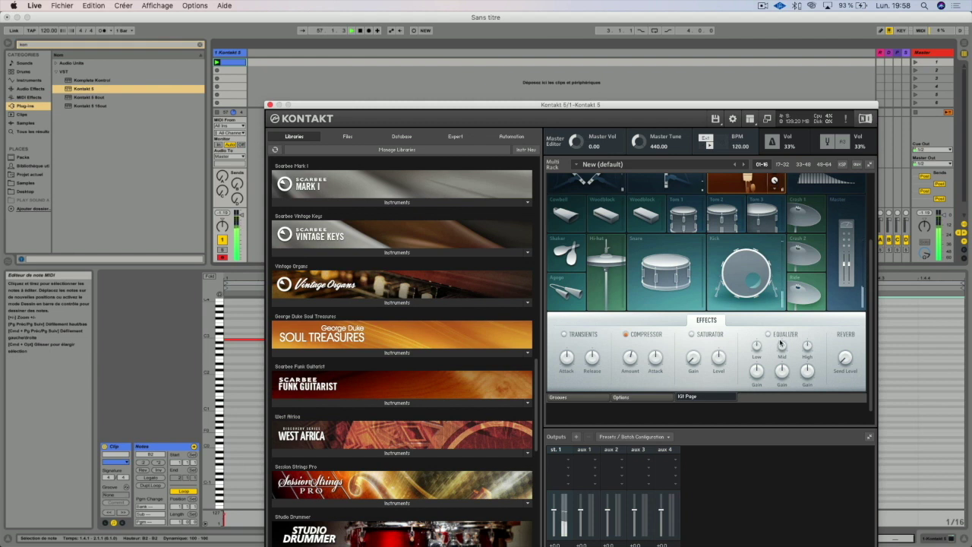
{"action": "left_click", "coordinate": [845, 357]}
{"action": "left_click", "coordinate": [637, 399]}
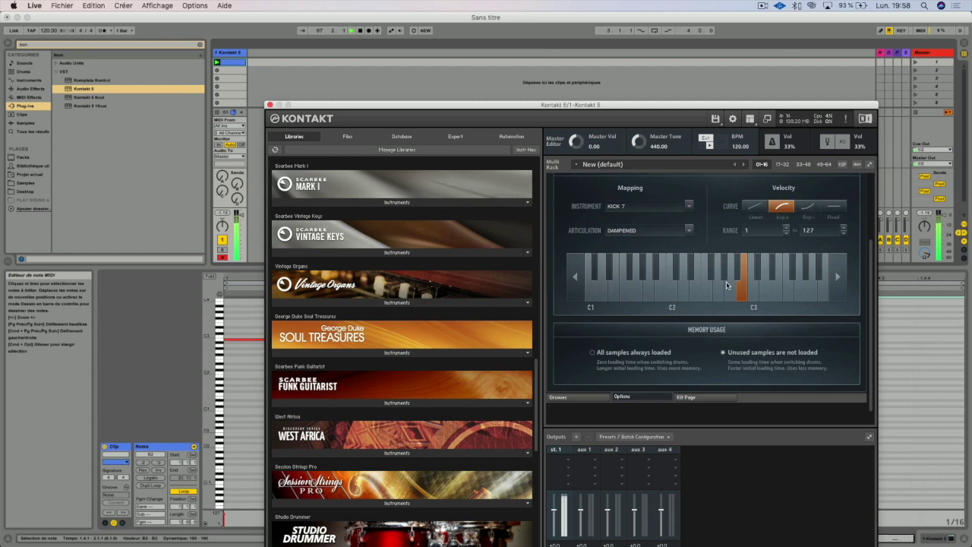
{"action": "left_click", "coordinate": [579, 401]}
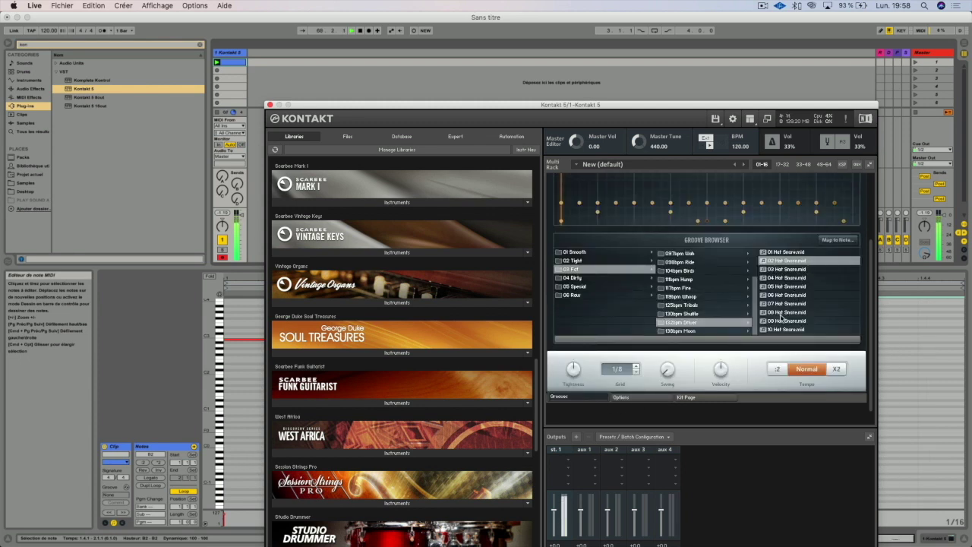
{"action": "scroll", "coordinate": [782, 311], "scroll_direction": "down", "scroll_amount": 1}
{"action": "scroll", "coordinate": [773, 312], "scroll_direction": "up", "scroll_amount": 3}
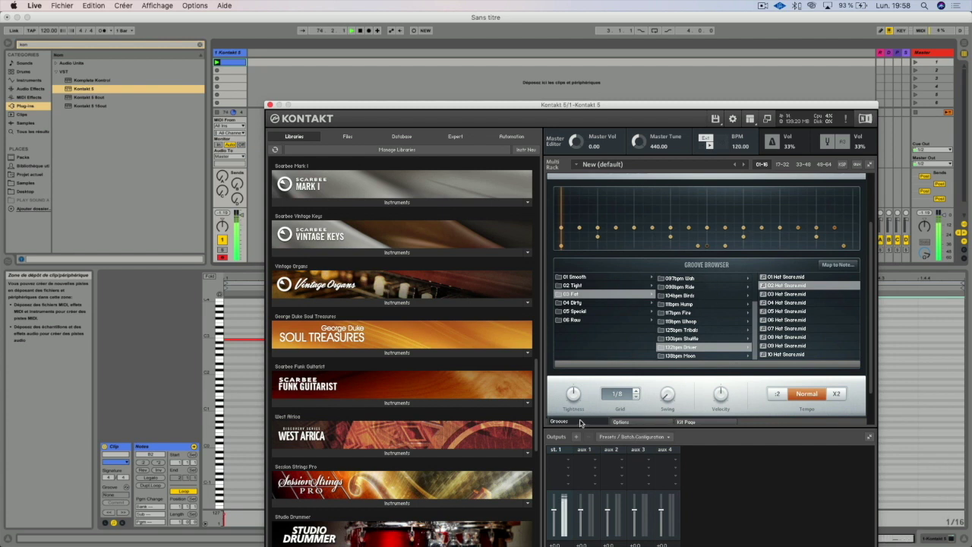
{"action": "left_click", "coordinate": [688, 422]}
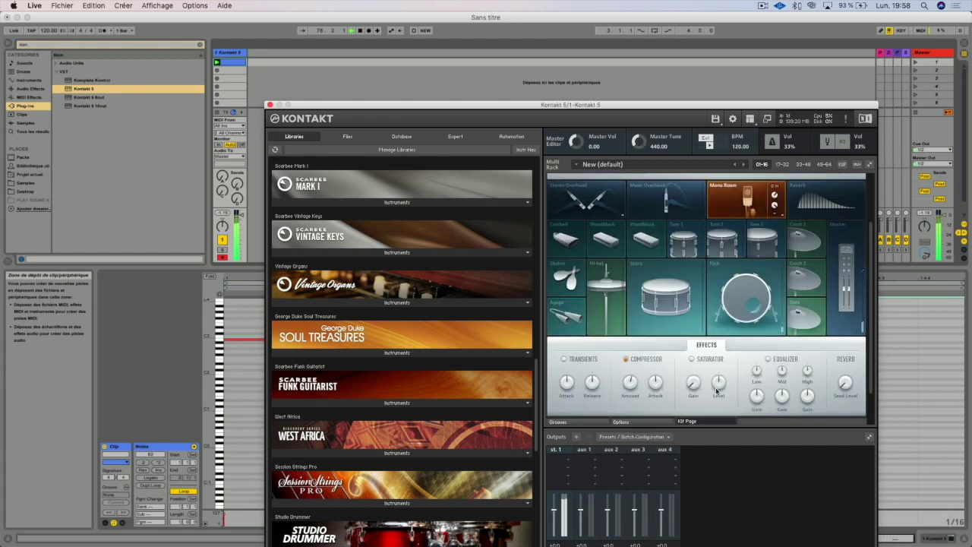
Try the kick's OH/Room and Track settings, and move its mix fully to Electronic
{"action": "left_click", "coordinate": [742, 298]}
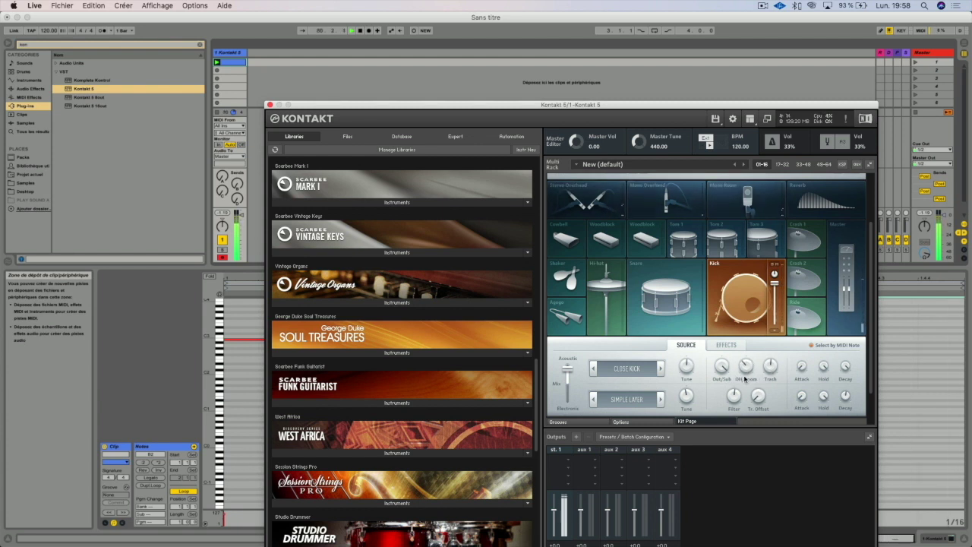
{"action": "left_click_drag", "start_coordinate": [750, 378], "coordinate": [772, 328]}
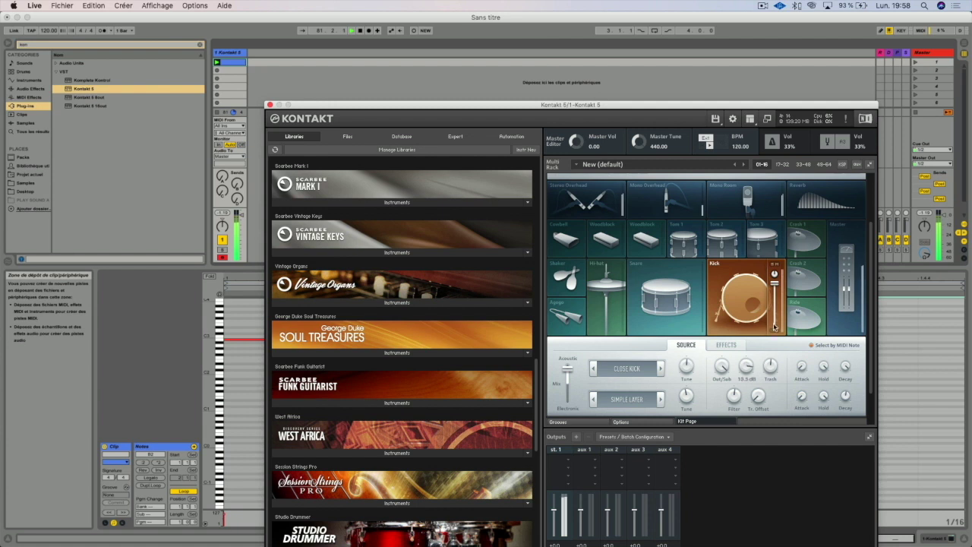
{"action": "scroll", "coordinate": [741, 371], "scroll_direction": "up", "scroll_amount": 5}
{"action": "scroll", "coordinate": [722, 368], "scroll_direction": "down", "scroll_amount": 3}
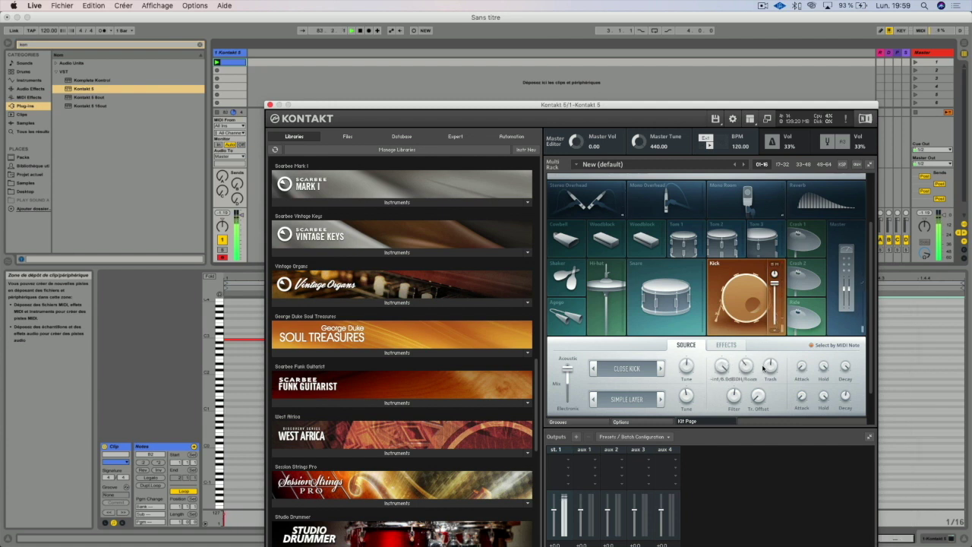
{"action": "left_click_drag", "start_coordinate": [771, 364], "coordinate": [783, 334]}
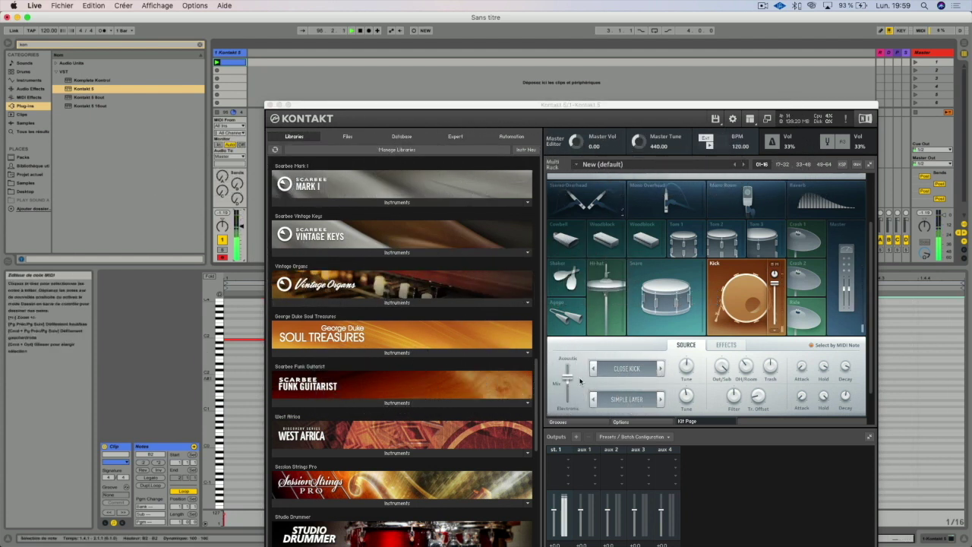
{"action": "left_click_drag", "start_coordinate": [570, 381], "coordinate": [569, 403]}
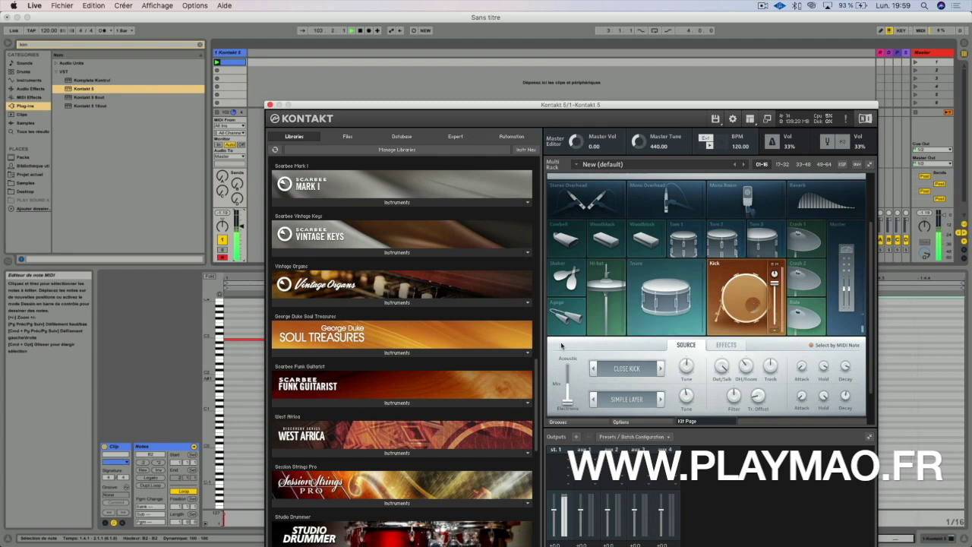
Close the Kontakt window, add an E3 note on beat 2 of the clip, and copy it to beat 4
{"action": "left_click", "coordinate": [269, 104]}
{"action": "left_click", "coordinate": [309, 102]}
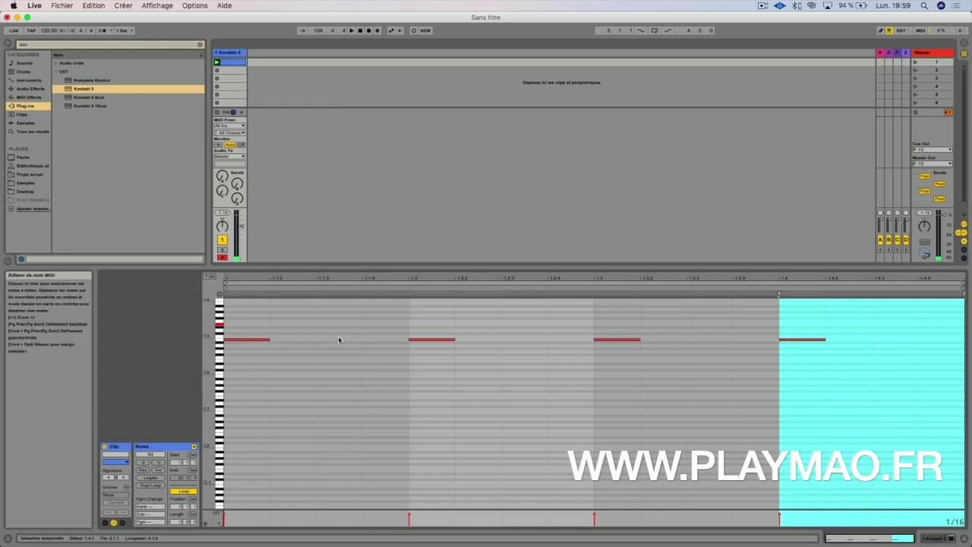
{"action": "double_click", "coordinate": [426, 324]}
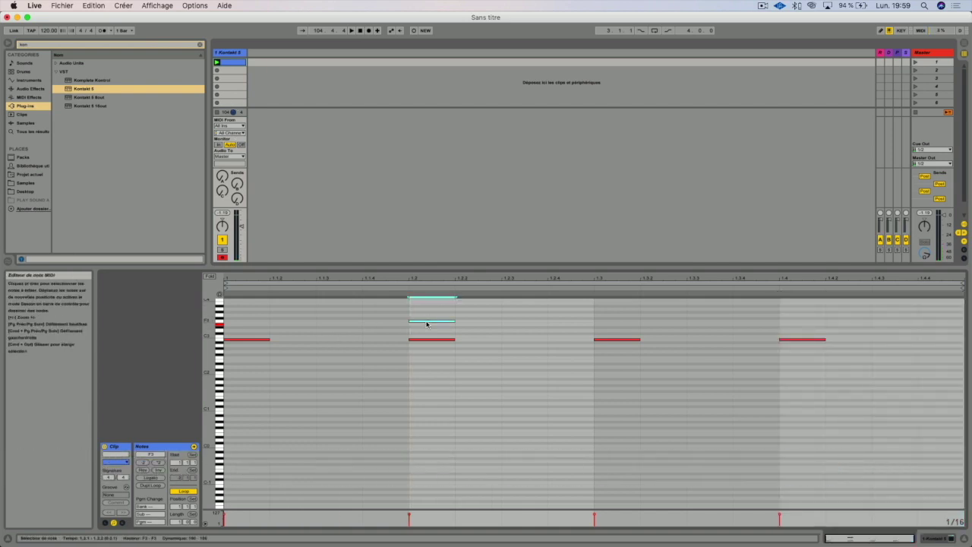
{"action": "left_click_drag", "start_coordinate": [592, 319], "coordinate": [418, 338]}
{"action": "key", "text": "super+d"}
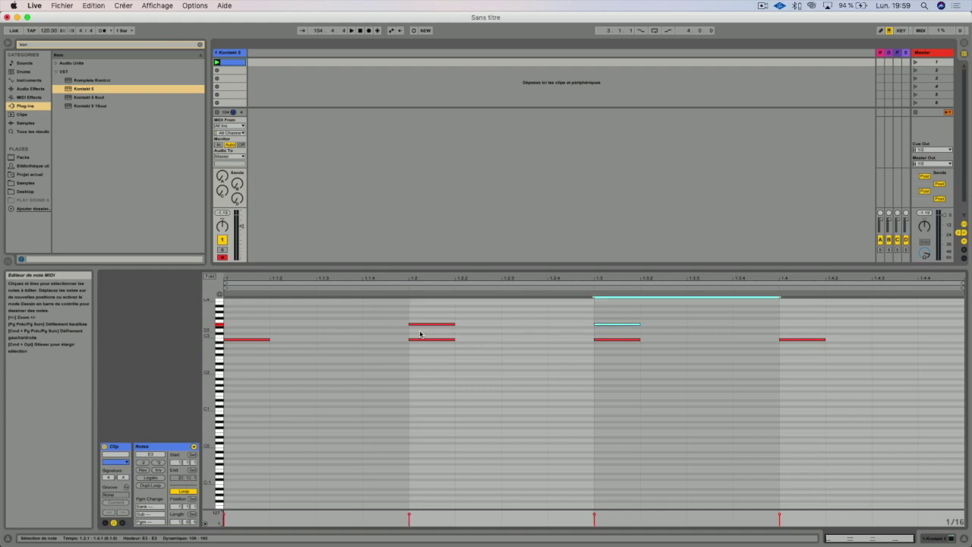
{"action": "key", "text": "Right"}
{"action": "key", "text": "Right"}
{"action": "key", "text": "Right"}
{"action": "key", "text": "Right"}
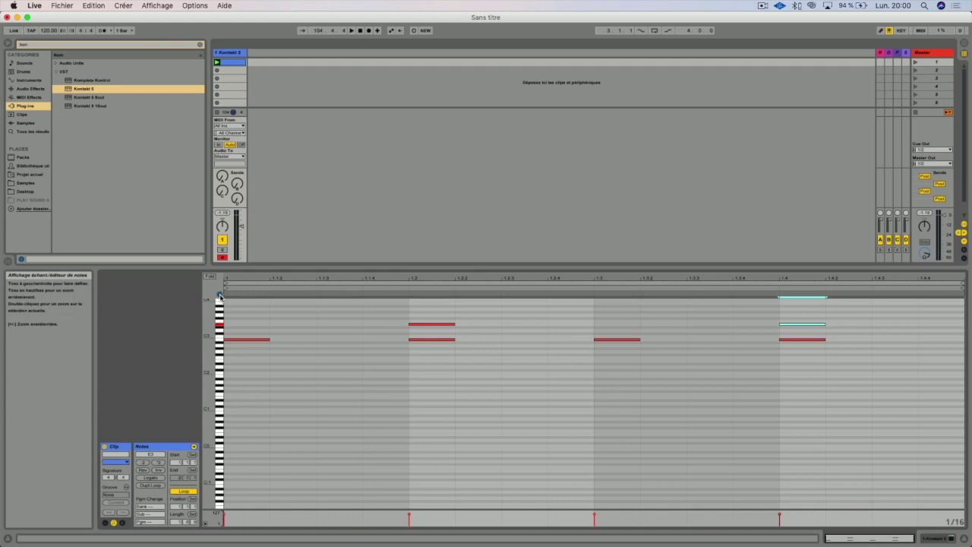
Try the beat 2 upper note at F3, and fold and unfold the note editor's display
{"action": "mouse_move", "coordinate": [422, 326]}
{"action": "left_mouse_down"}
{"action": "mouse_move", "coordinate": [423, 313]}
{"action": "mouse_move", "coordinate": [422, 328]}
{"action": "left_mouse_up"}
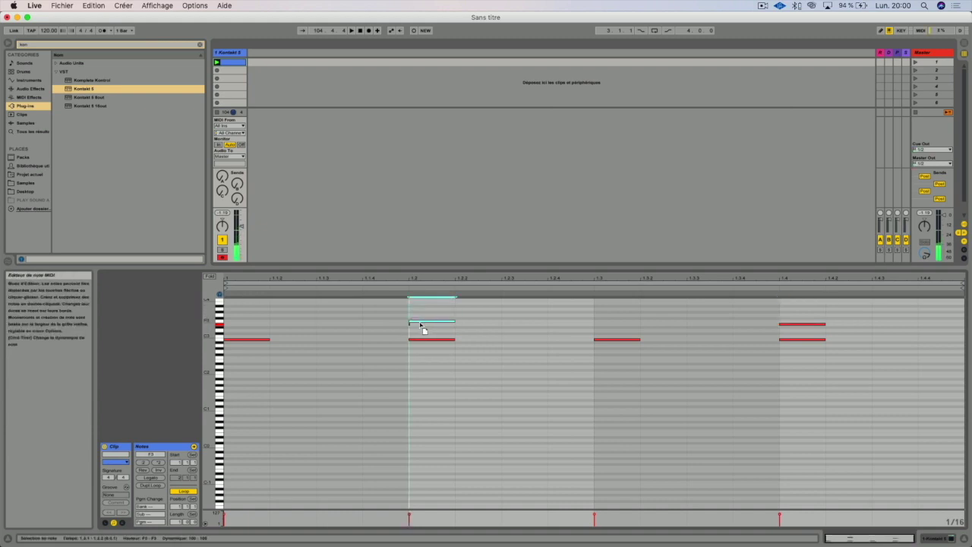
{"action": "left_click", "coordinate": [210, 276]}
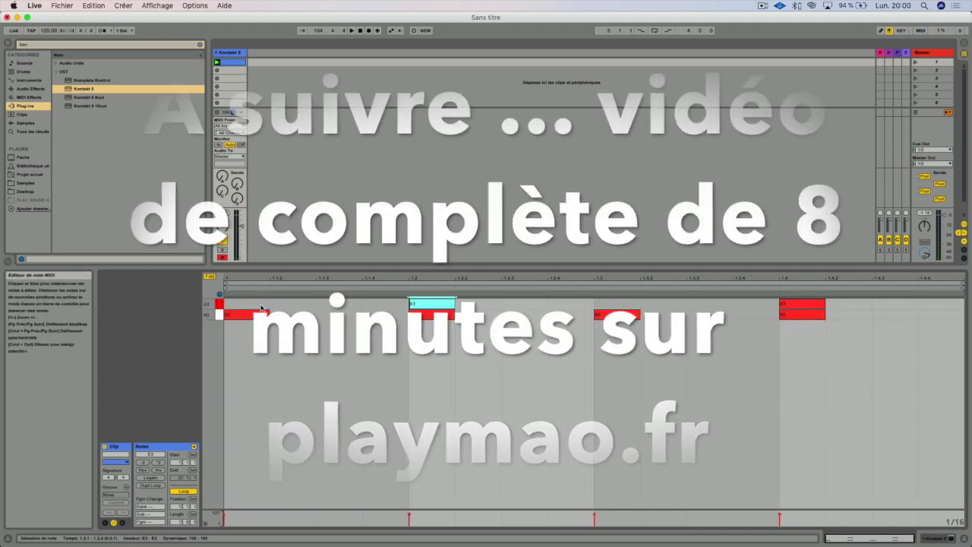
{"action": "left_click", "coordinate": [208, 276]}
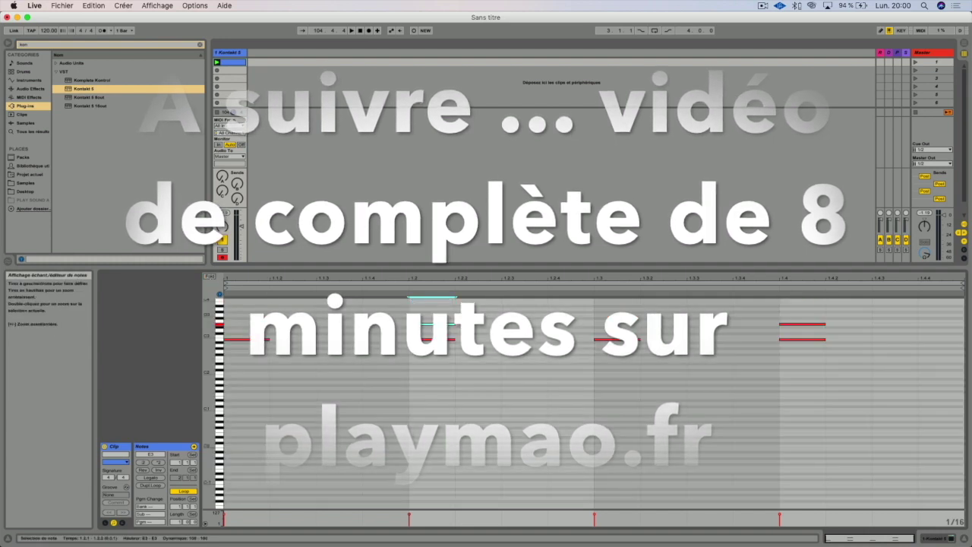
Play the clip and show the Kontakt track's devices
{"action": "key", "text": "space"}
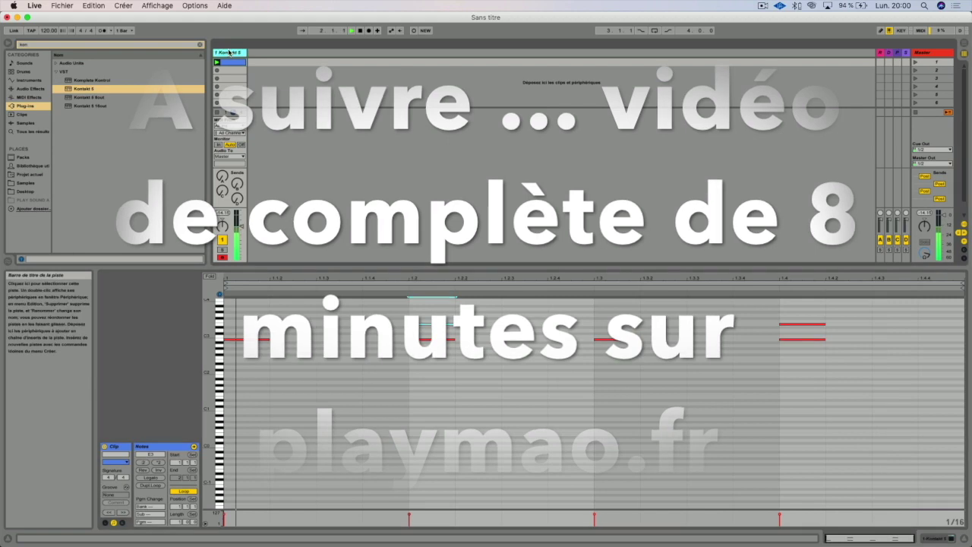
{"action": "key", "text": "shift+Tab"}
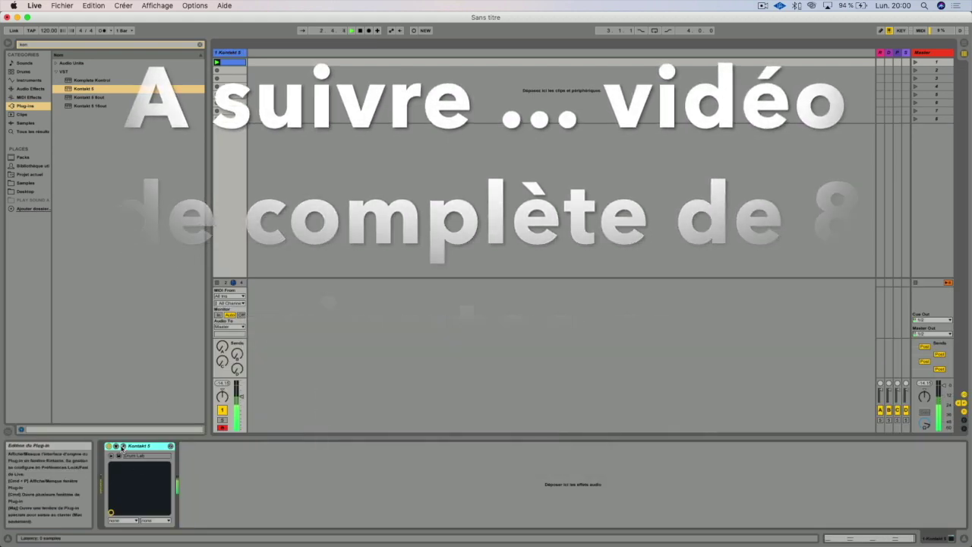